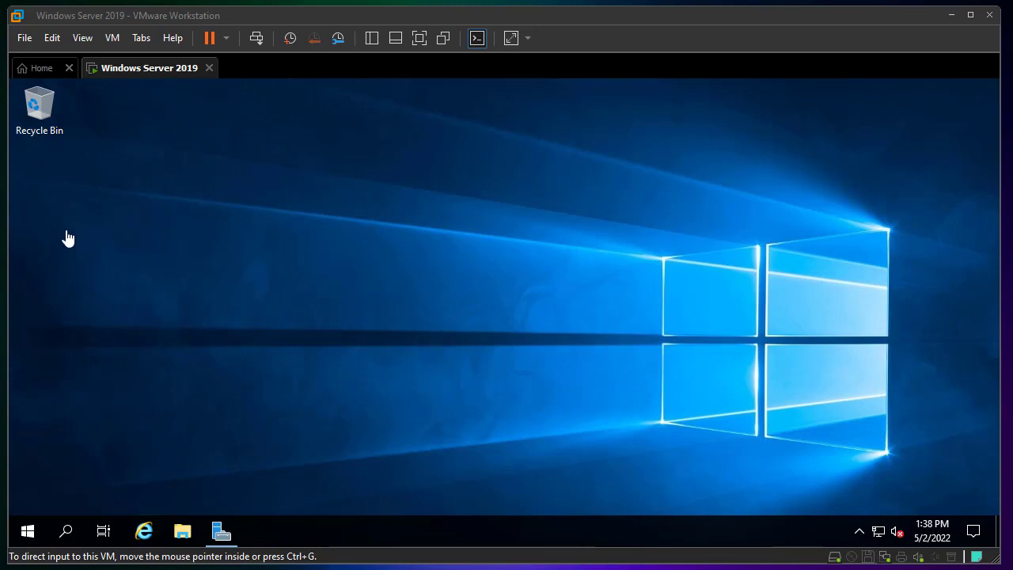
Open Personalize from the desktop menu and go to the Themes page.
{"action": "left_click", "coordinate": [289, 221]}
{"action": "right_click", "coordinate": [288, 216]}
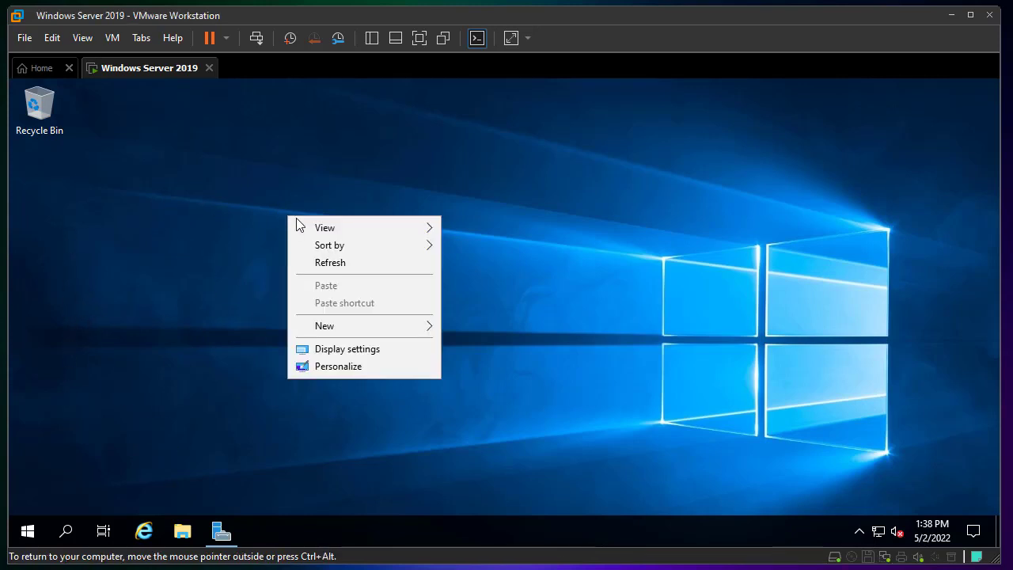
{"action": "left_click", "coordinate": [359, 365]}
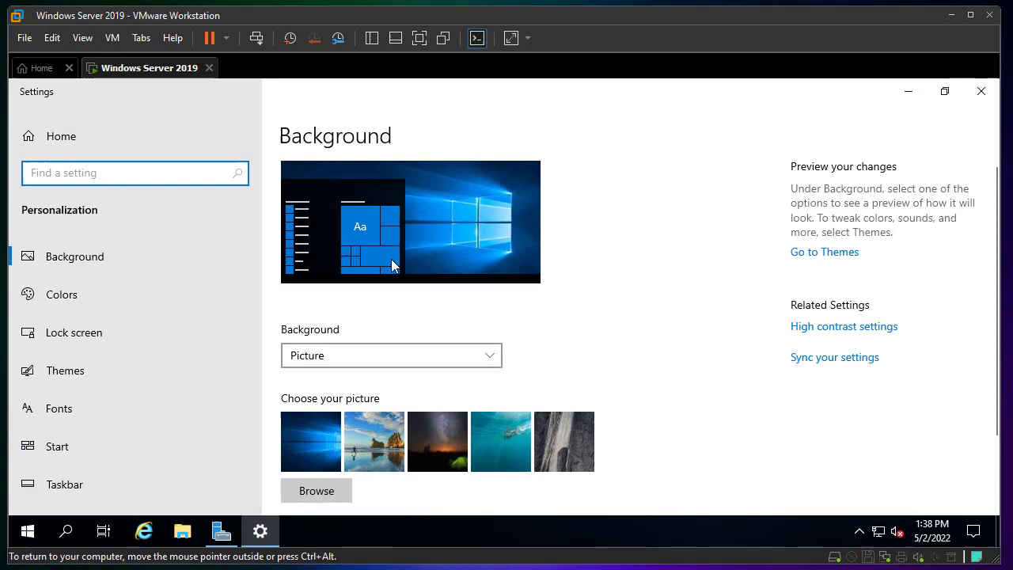
{"action": "scroll", "coordinate": [390, 261], "scroll_direction": "down", "scroll_amount": 2}
{"action": "scroll", "coordinate": [390, 261], "scroll_direction": "down", "scroll_amount": 1}
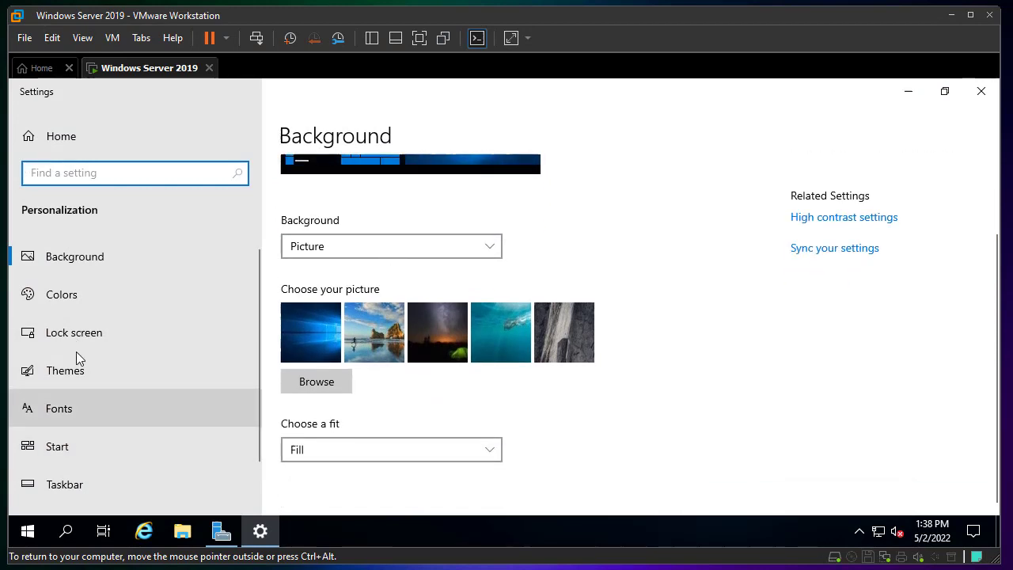
{"action": "left_click", "coordinate": [117, 372]}
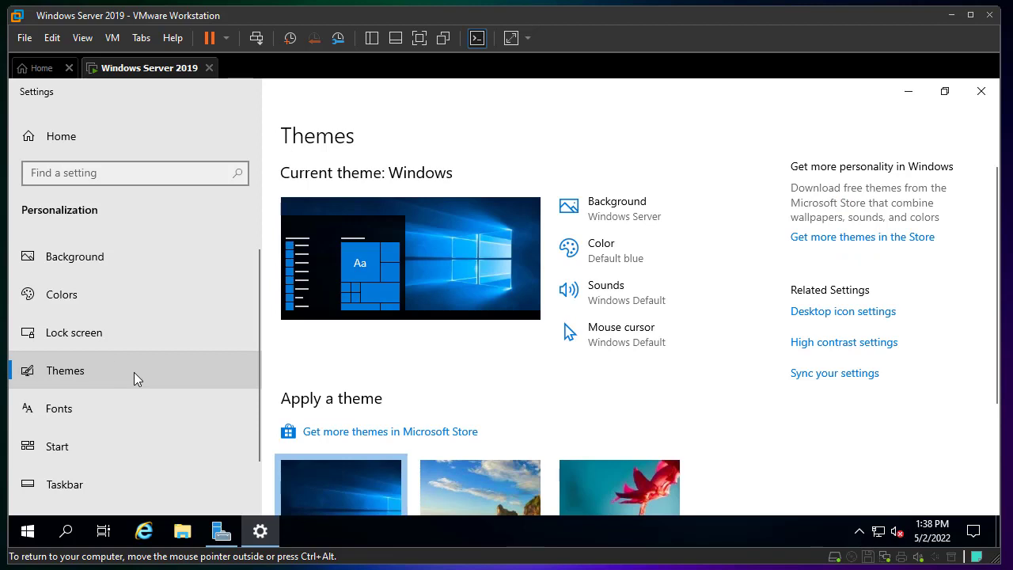
{"action": "scroll", "coordinate": [521, 340], "scroll_direction": "down", "scroll_amount": 3}
{"action": "scroll", "coordinate": [521, 338], "scroll_direction": "down", "scroll_amount": 2}
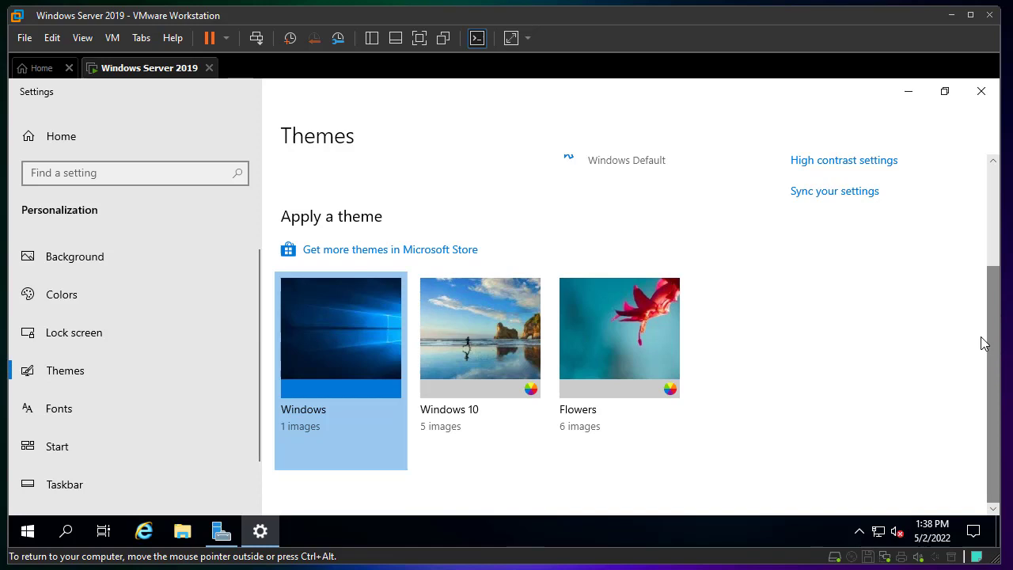
Resize the Settings window and try Desktop icon settings, which raises a rundll32 permissions error.
{"action": "left_click", "coordinate": [946, 94]}
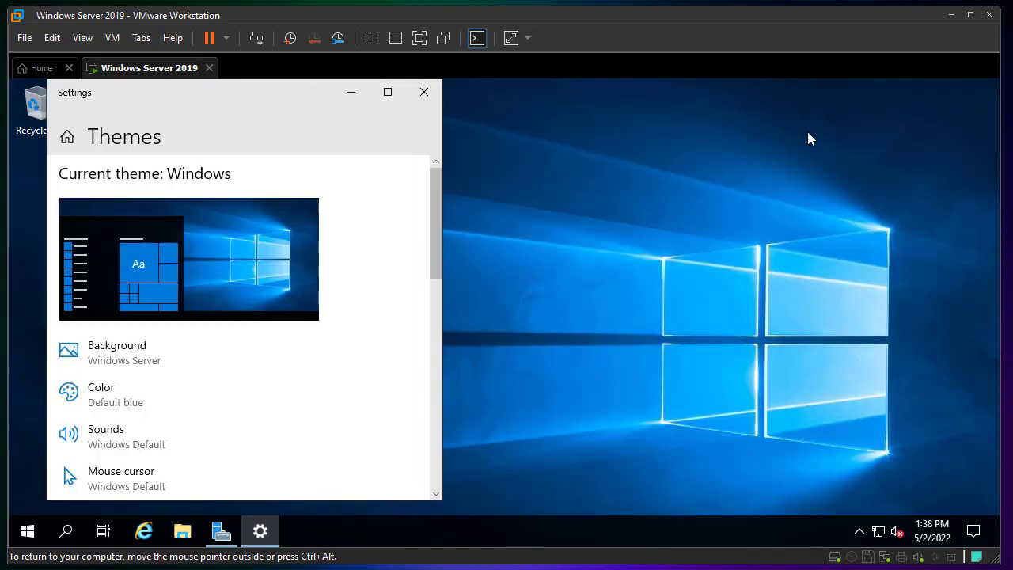
{"action": "left_click_drag", "start_coordinate": [447, 361], "coordinate": [637, 362]}
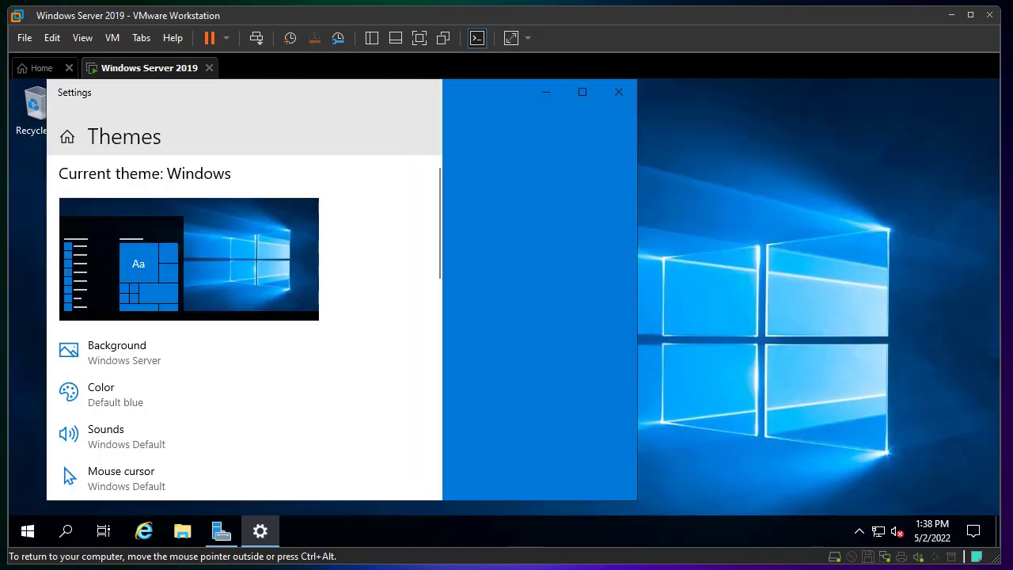
{"action": "left_click_drag", "start_coordinate": [629, 255], "coordinate": [627, 479]}
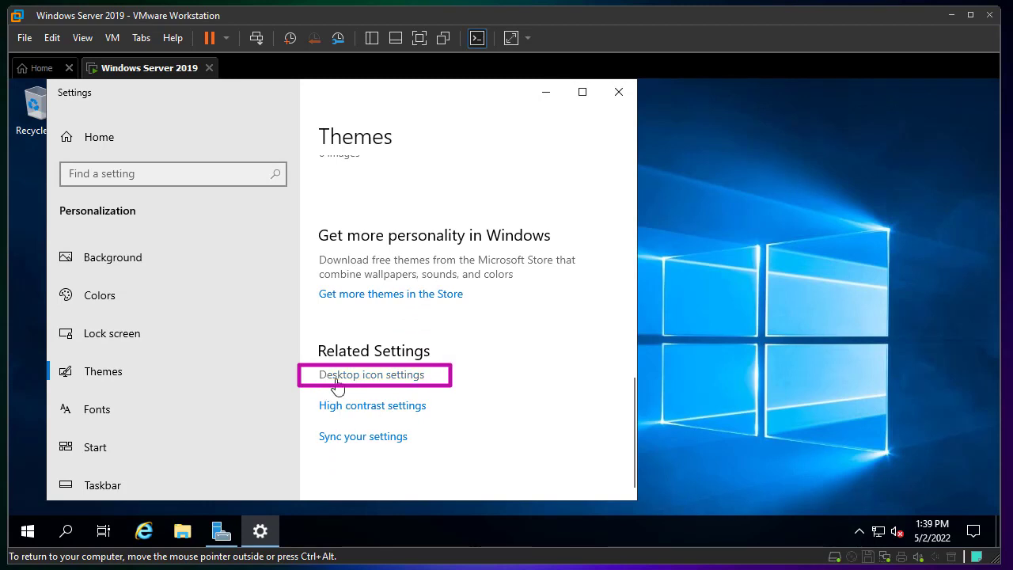
{"action": "left_click", "coordinate": [419, 380]}
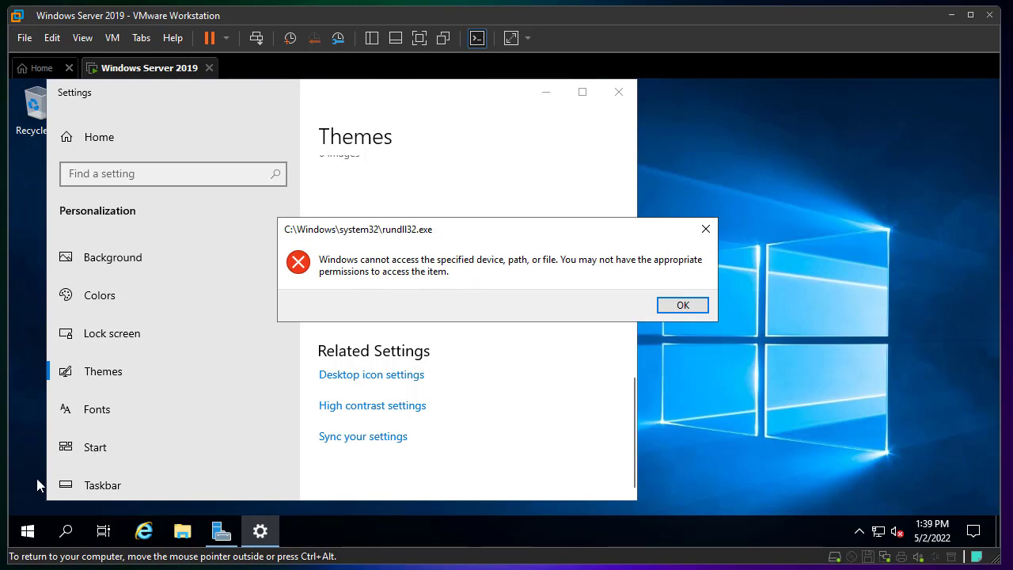
Briefly check the Start menu, then dismiss the rundll32 error and close Settings.
{"action": "left_click", "coordinate": [26, 531]}
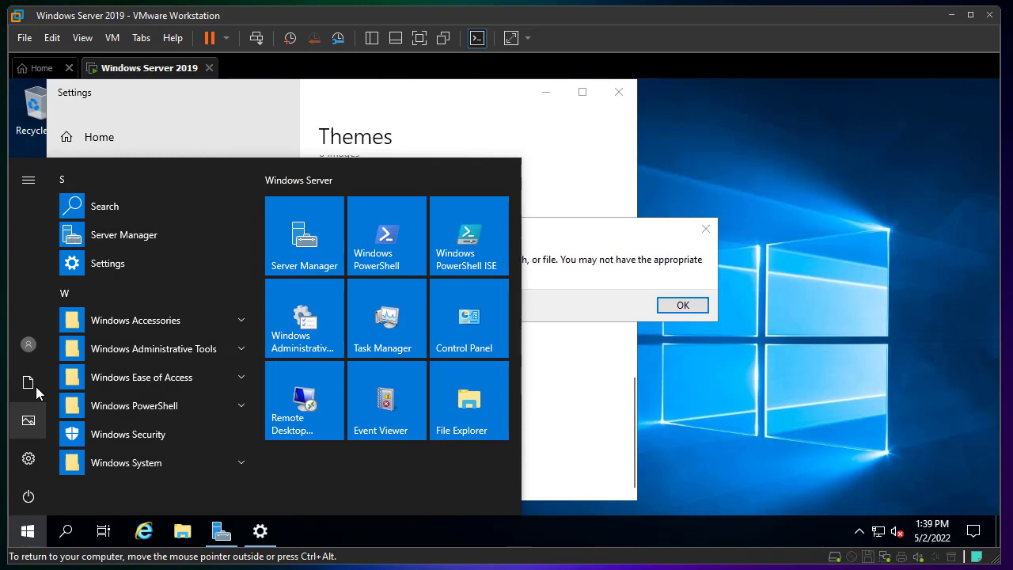
{"action": "left_click", "coordinate": [28, 343]}
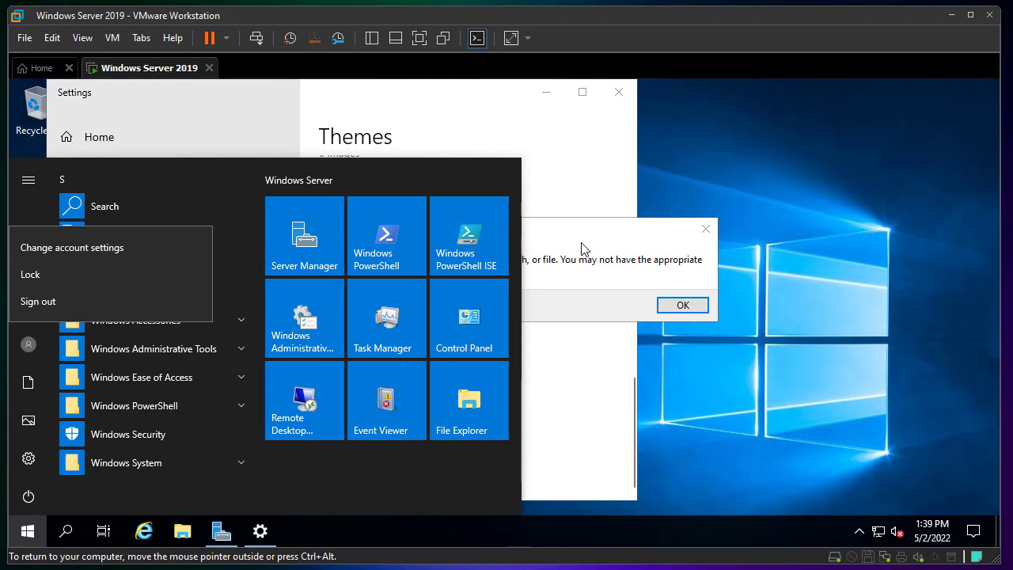
{"action": "key", "text": "Escape"}
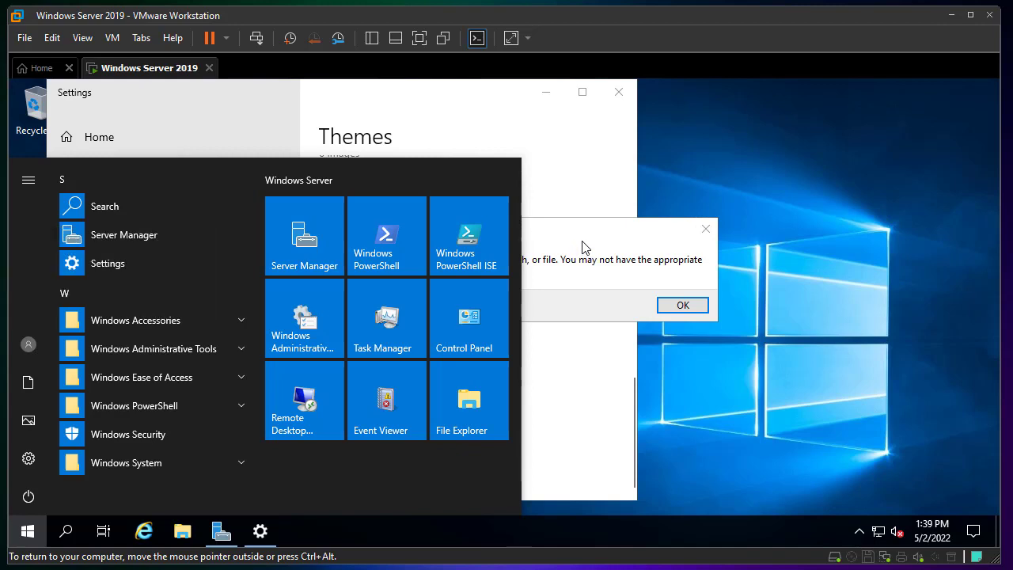
{"action": "key", "text": "Escape"}
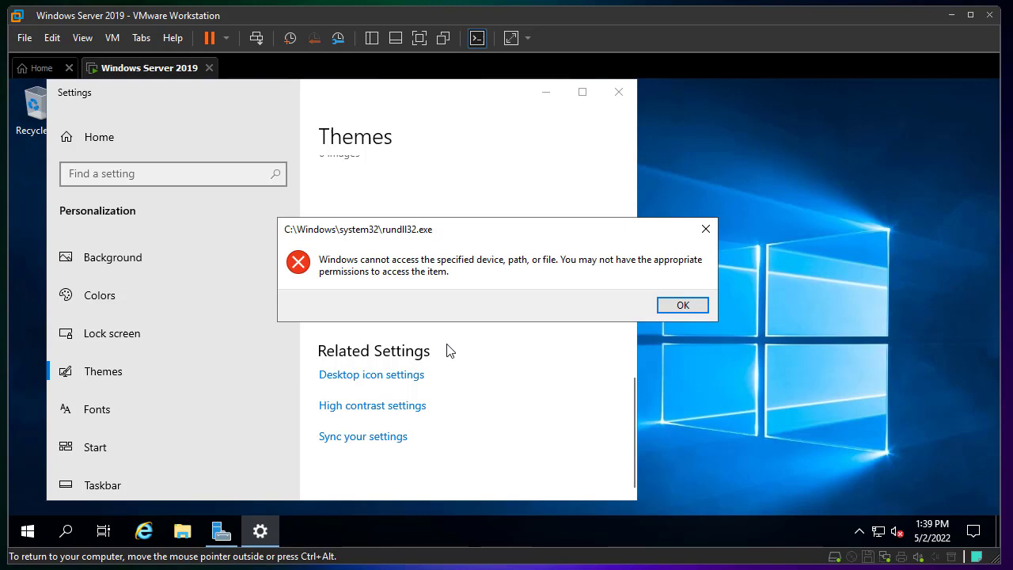
{"action": "left_click", "coordinate": [680, 306]}
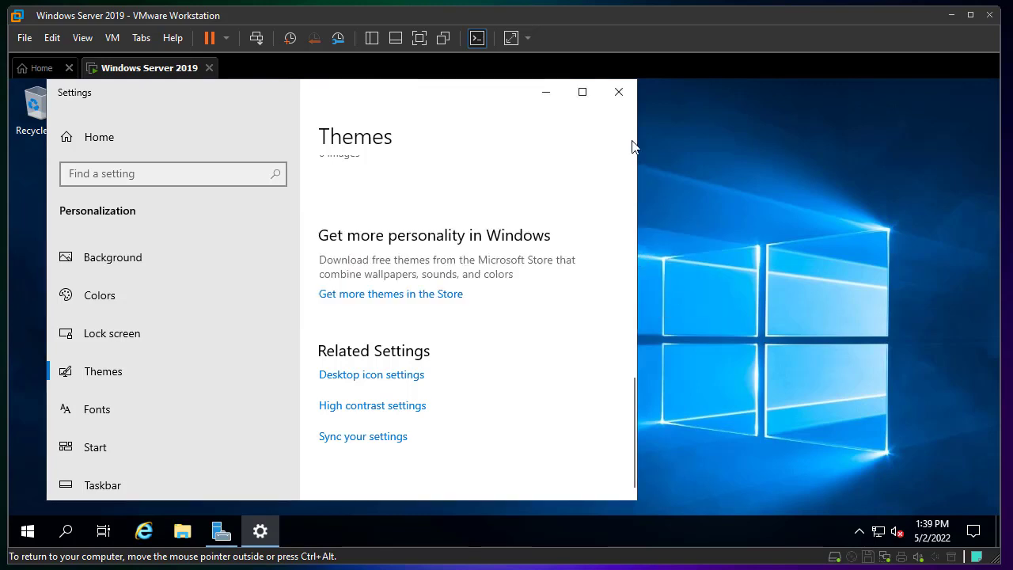
{"action": "left_click", "coordinate": [619, 91]}
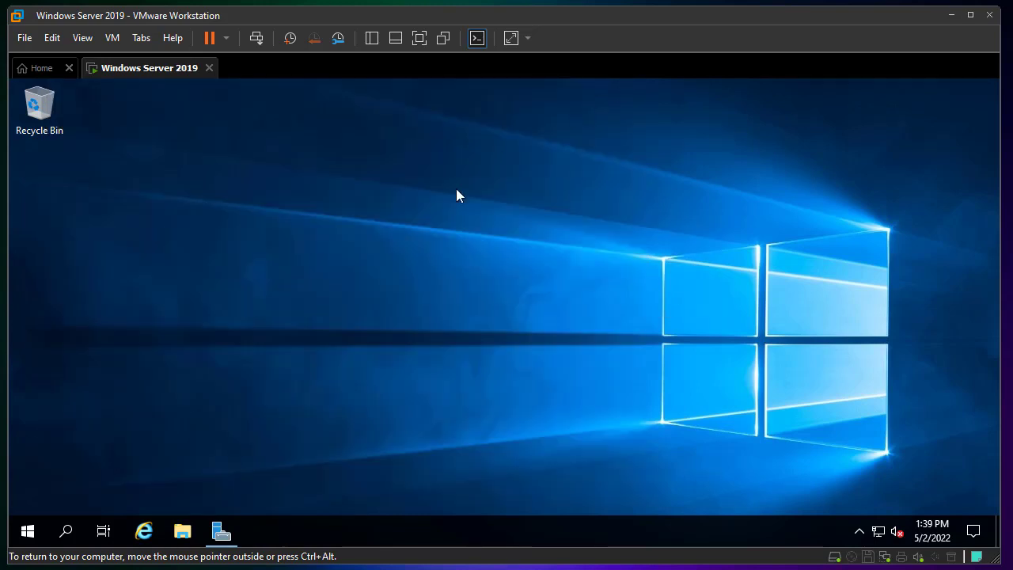
Run the pasted command 'desk.cpl ,5' from the Run dialog to open Desktop Icon Settings.
{"action": "left_click", "coordinate": [69, 532]}
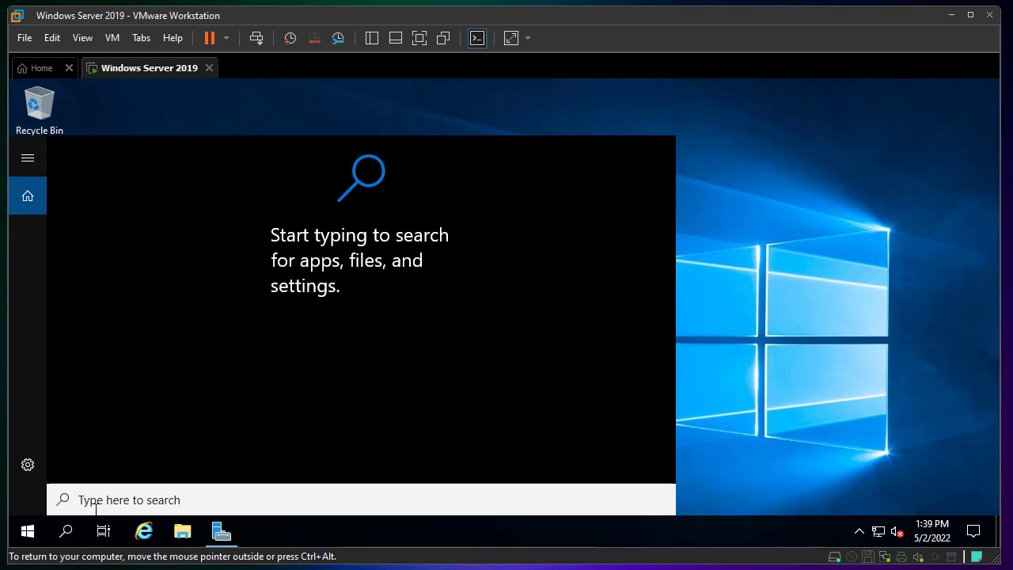
{"action": "type", "text": "run"}
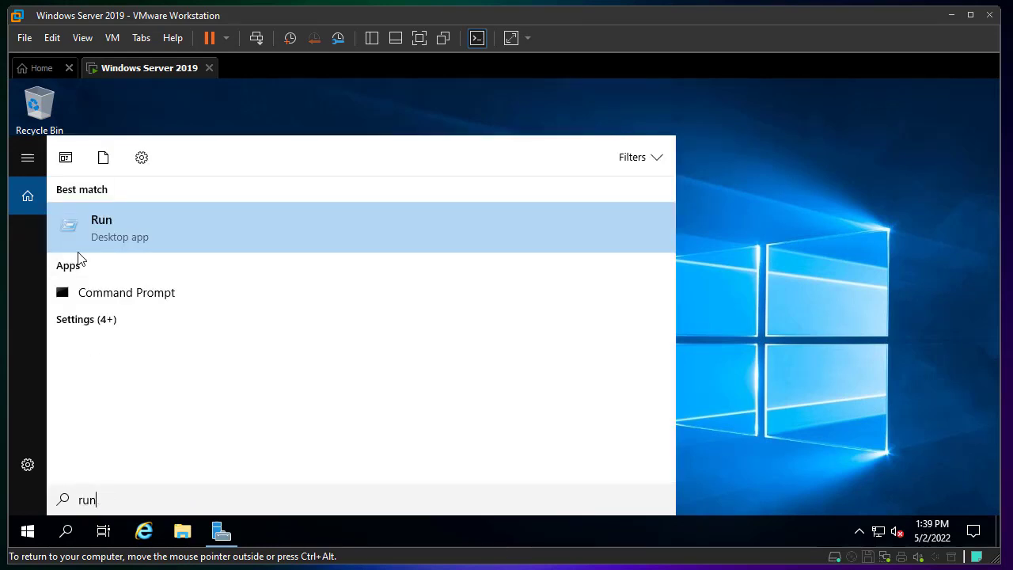
{"action": "left_click", "coordinate": [813, 298]}
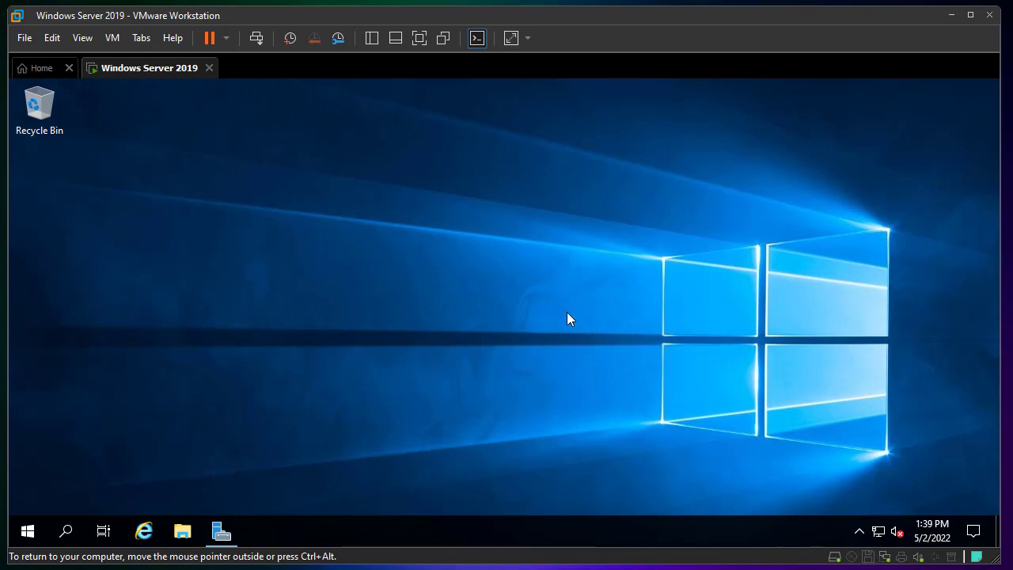
{"action": "key", "text": "super+r"}
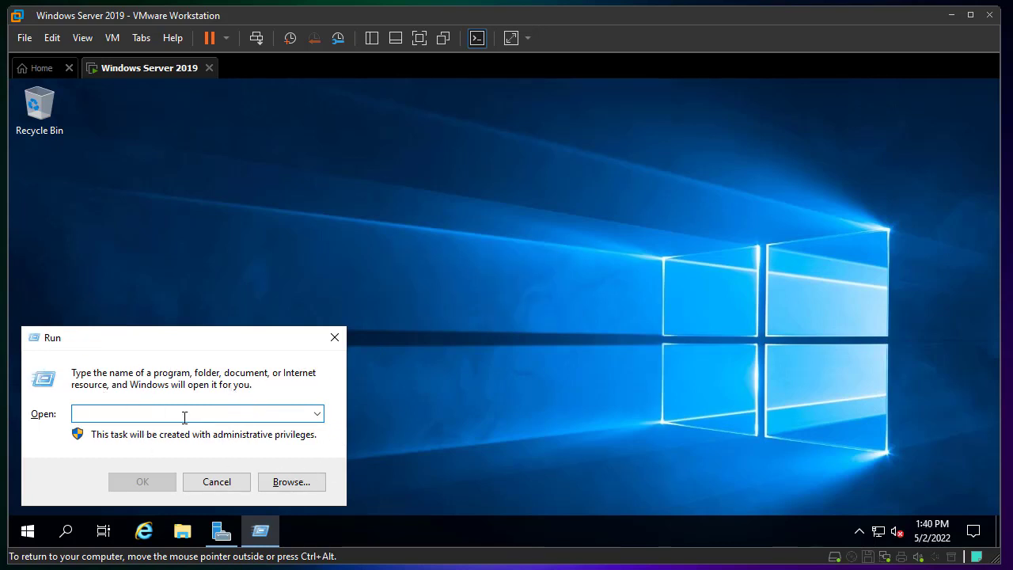
{"action": "right_click", "coordinate": [134, 417]}
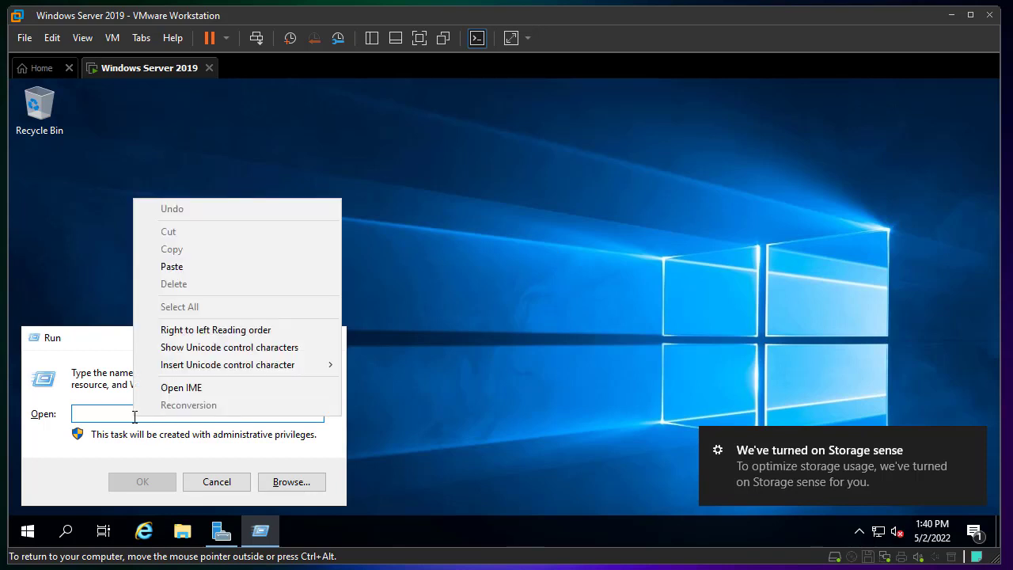
{"action": "left_click", "coordinate": [189, 267]}
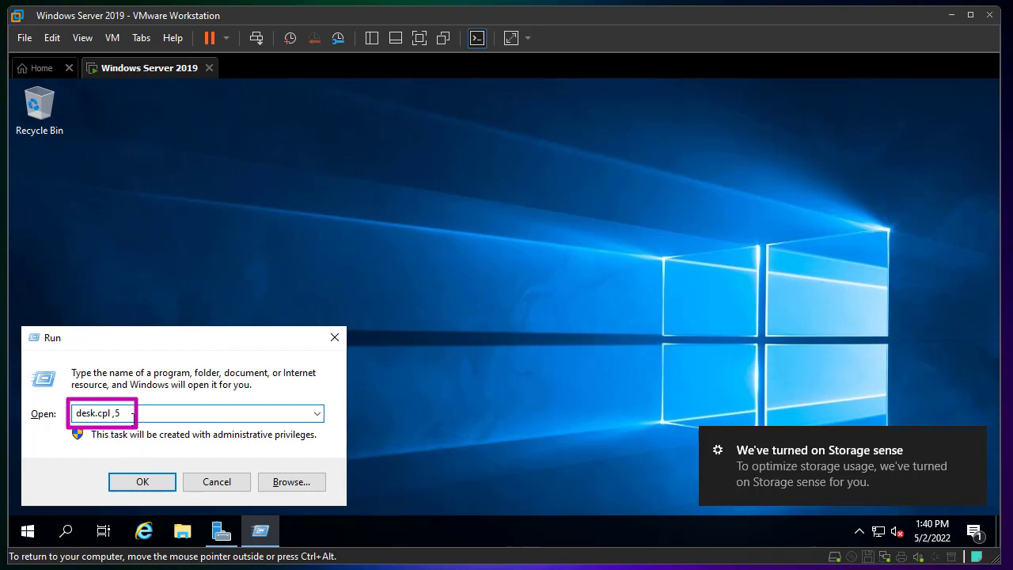
{"action": "left_click", "coordinate": [138, 479]}
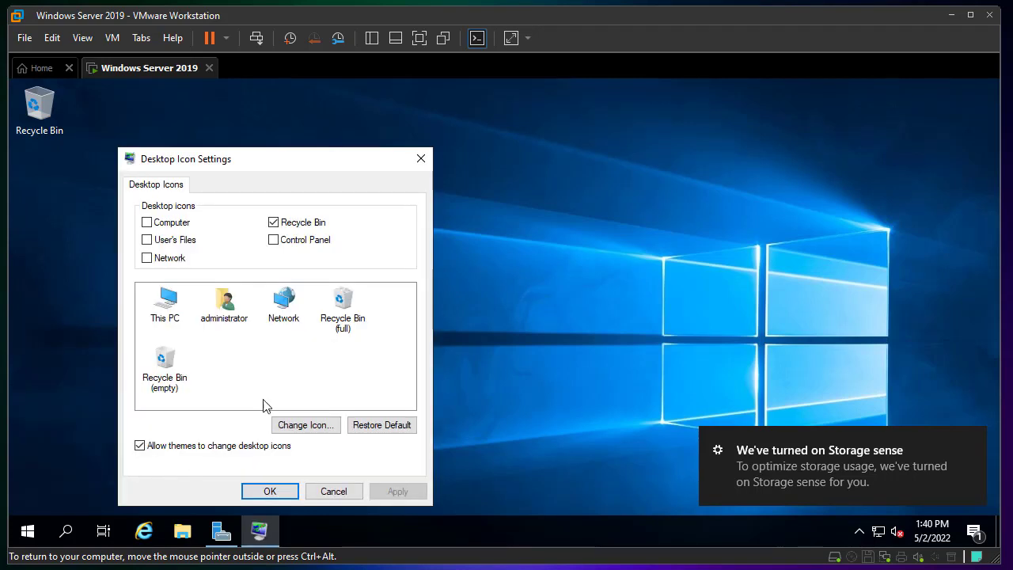
Check Computer, Network and Control Panel in Desktop Icon Settings and apply the change.
{"action": "left_click", "coordinate": [978, 437]}
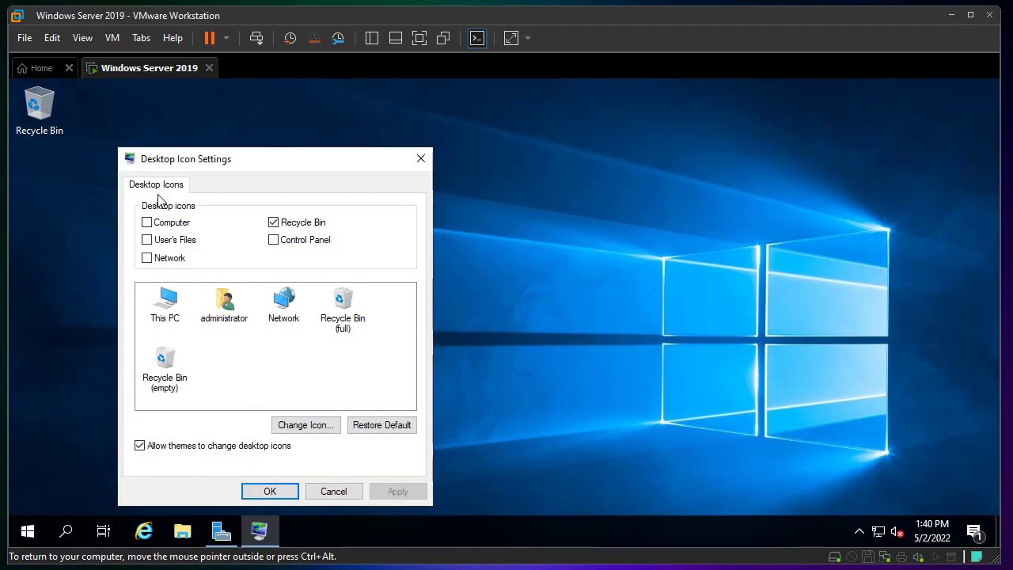
{"action": "left_click_drag", "start_coordinate": [257, 168], "coordinate": [375, 129]}
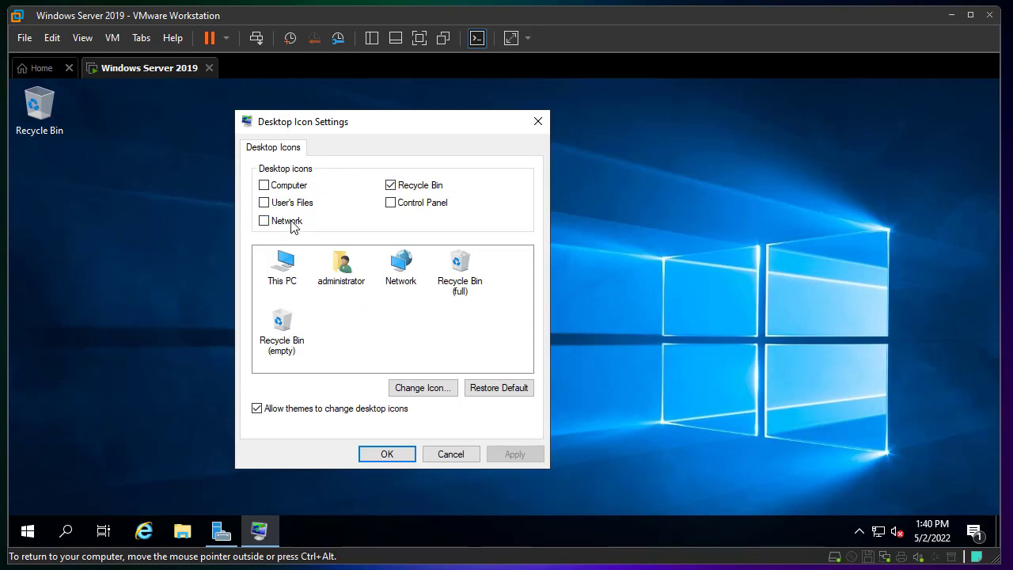
{"action": "left_click", "coordinate": [264, 185]}
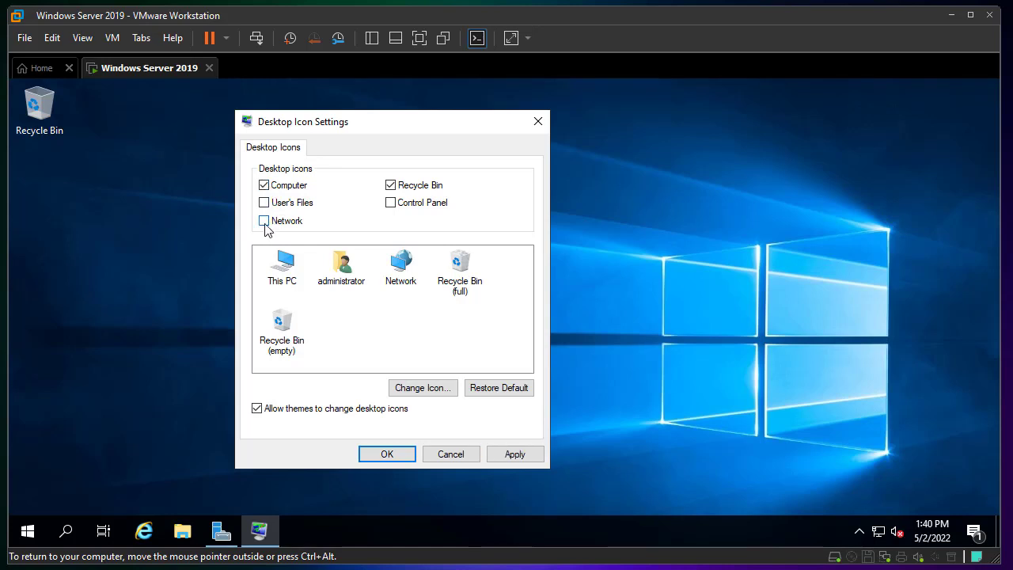
{"action": "left_click", "coordinate": [264, 221]}
{"action": "left_click", "coordinate": [390, 202]}
{"action": "left_click", "coordinate": [519, 455]}
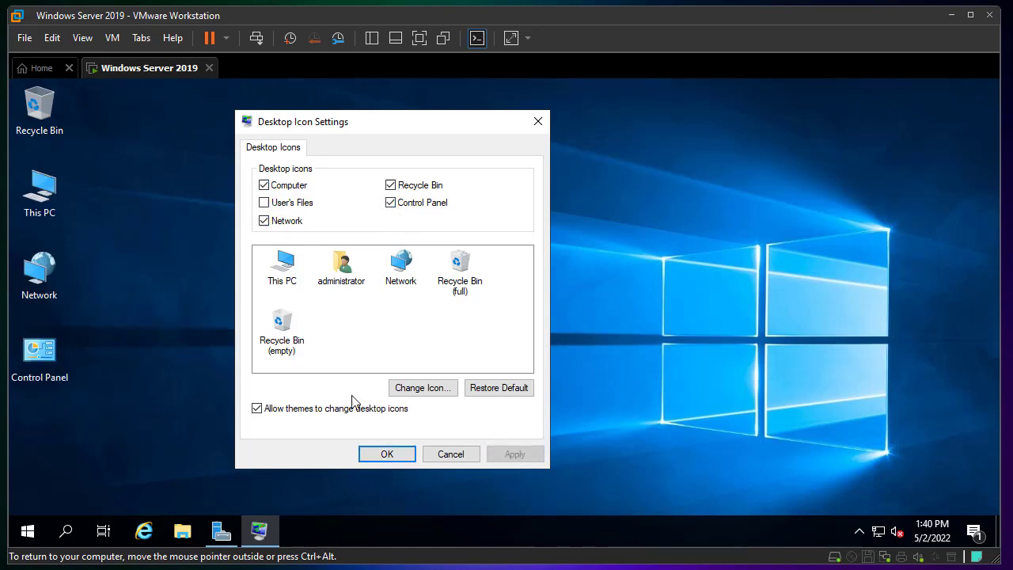
{"action": "left_click", "coordinate": [377, 451]}
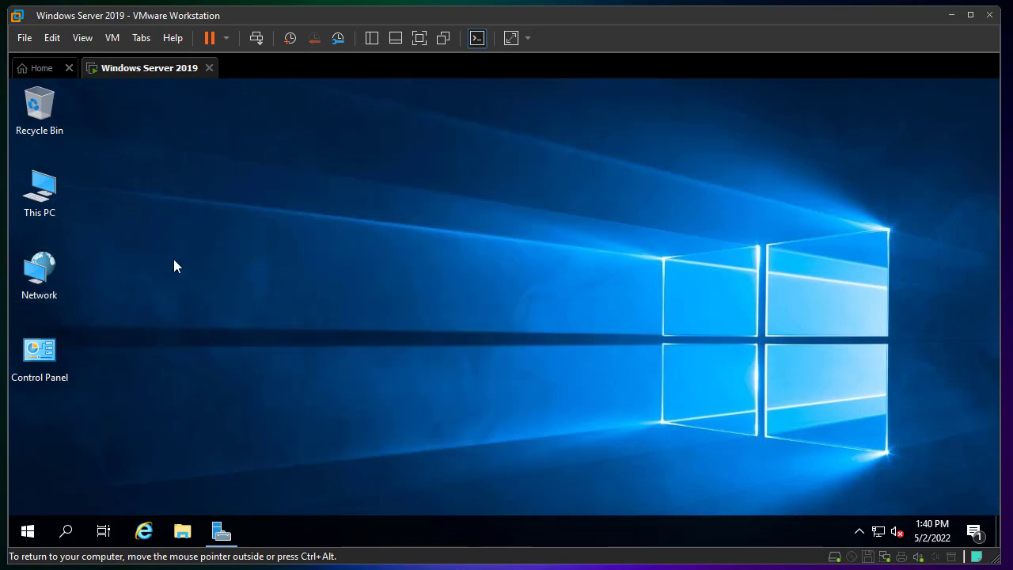
Test the This PC and Network desktop icons, then launch Control Panel from the desktop.
{"action": "left_click", "coordinate": [49, 201]}
{"action": "double_click", "coordinate": [50, 201]}
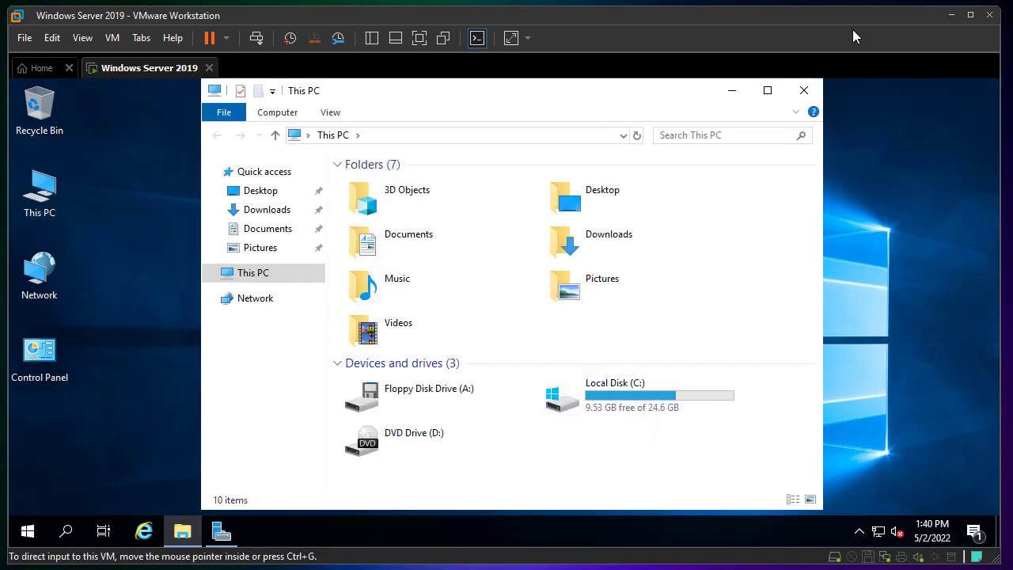
{"action": "left_click", "coordinate": [804, 91]}
{"action": "double_click", "coordinate": [38, 283]}
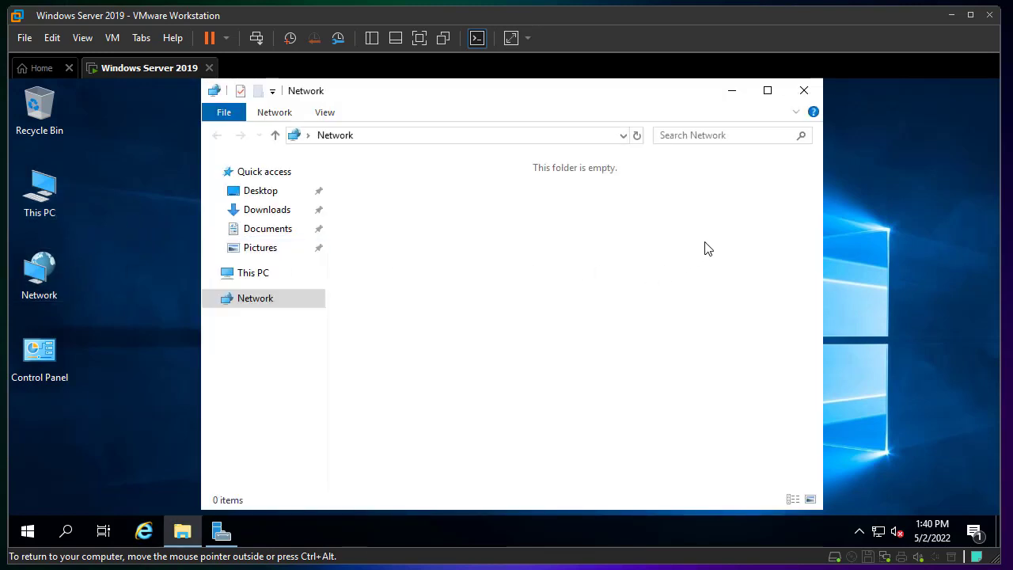
{"action": "left_click", "coordinate": [805, 90]}
{"action": "double_click", "coordinate": [37, 358]}
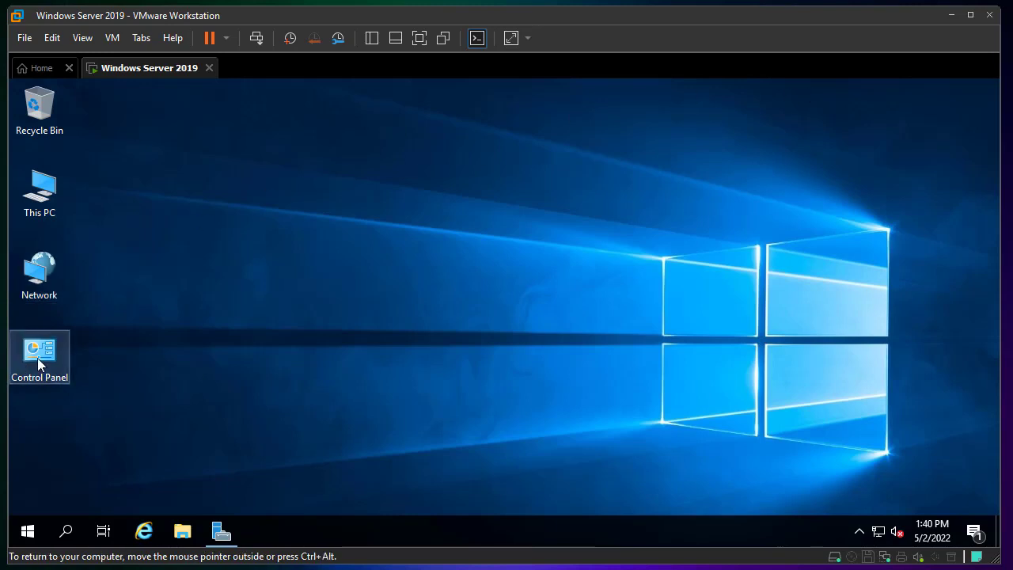